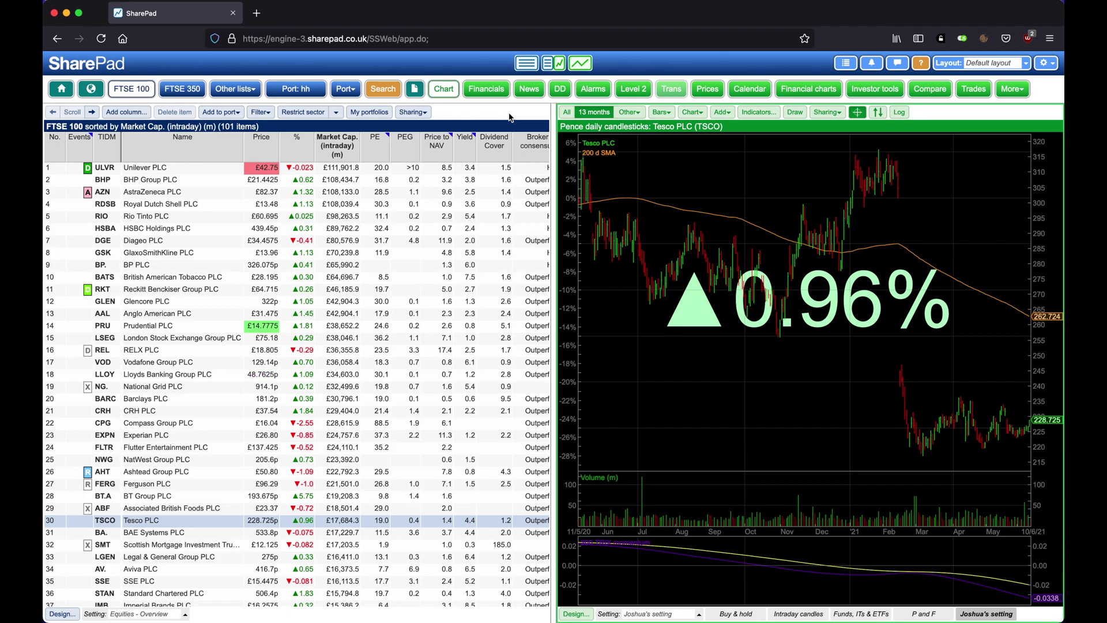
Switch the main panel from the Tesco price chart to the All news feed
{"action": "left_click", "coordinate": [527, 91]}
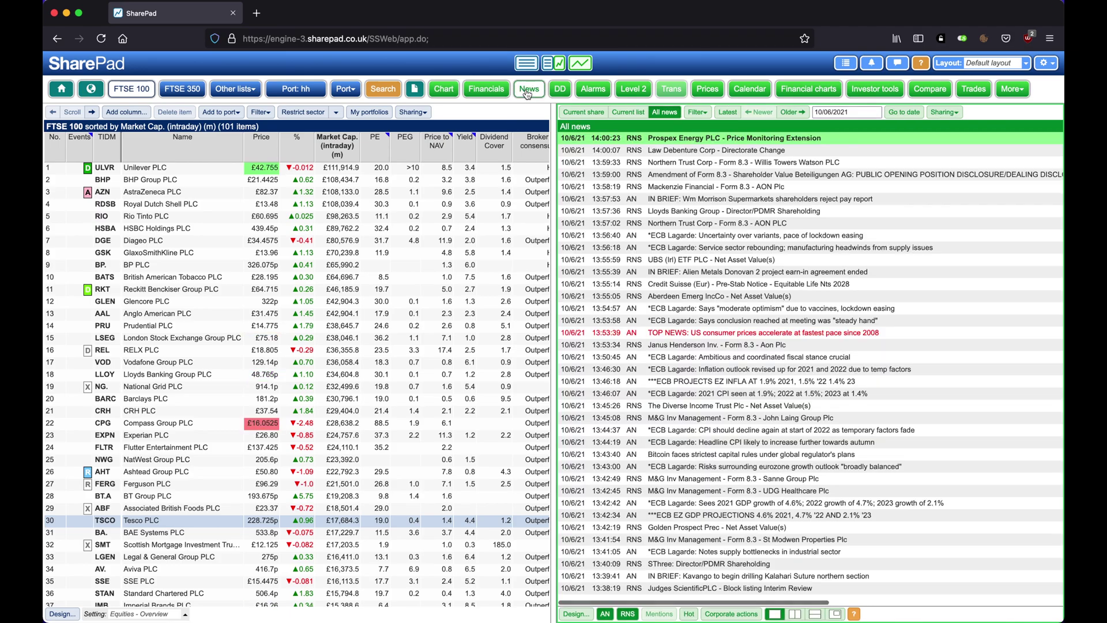
Show FTSE 100 list news, narrow it to Tesco PLC, and view Tesco's corporate actions
{"action": "left_click", "coordinate": [630, 113]}
{"action": "left_click", "coordinate": [576, 110]}
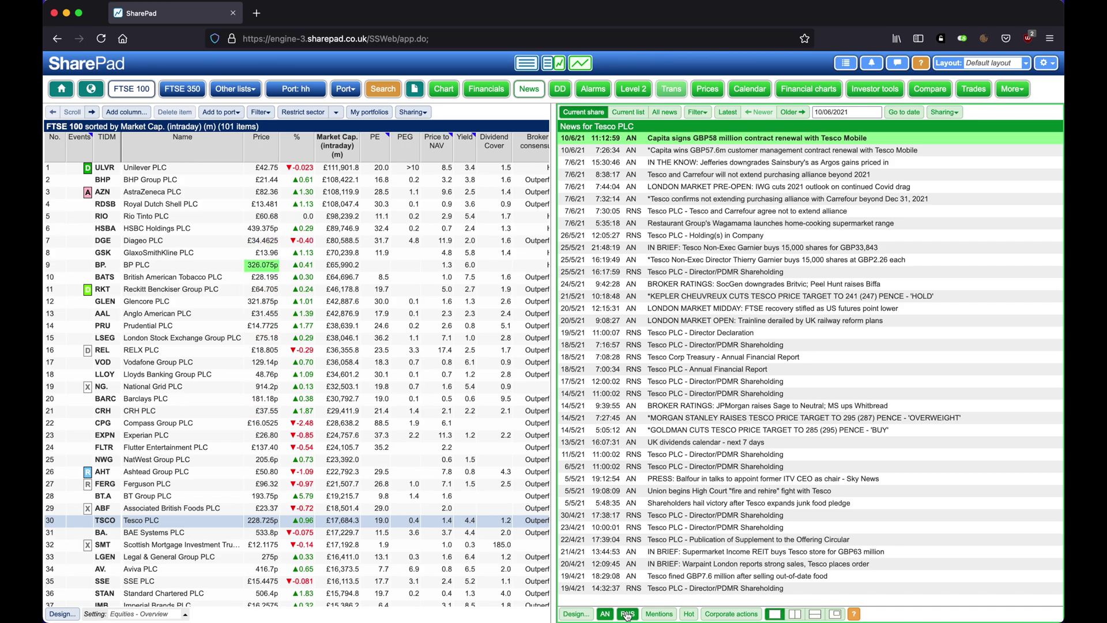
{"action": "left_click", "coordinate": [716, 615]}
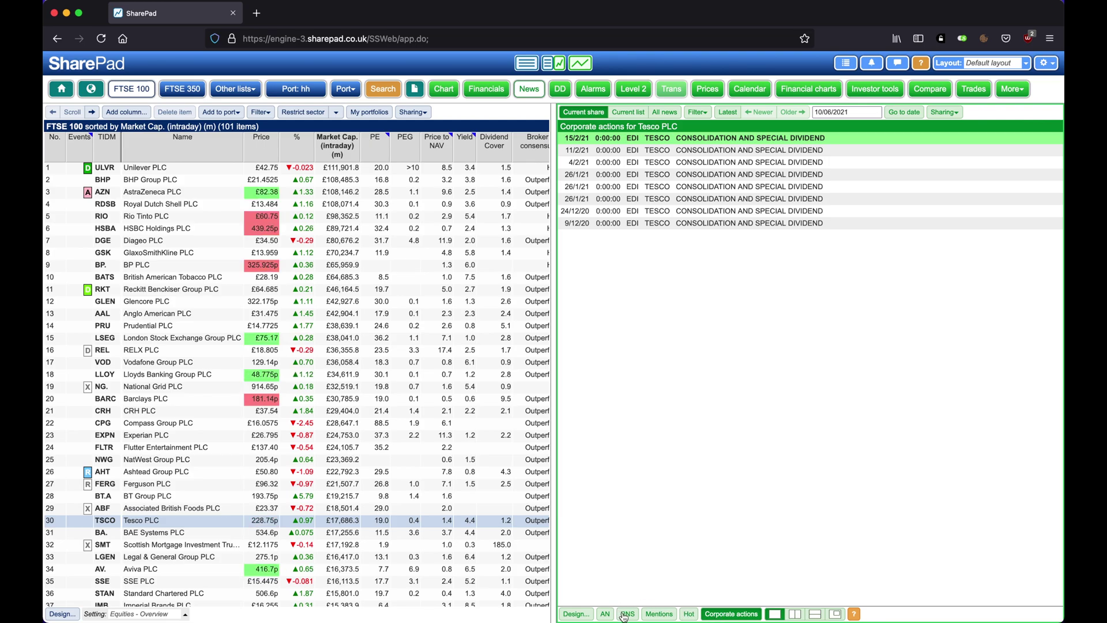
Return to Tesco headlines and toggle the Hot stories filter on and off
{"action": "left_click", "coordinate": [605, 613]}
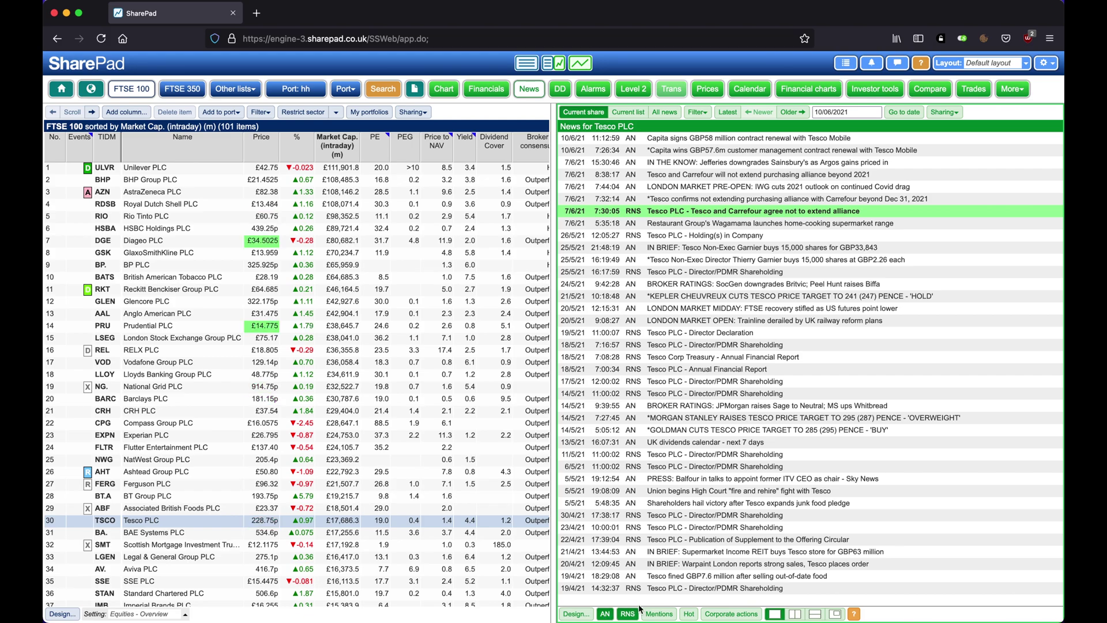
{"action": "left_click", "coordinate": [688, 612]}
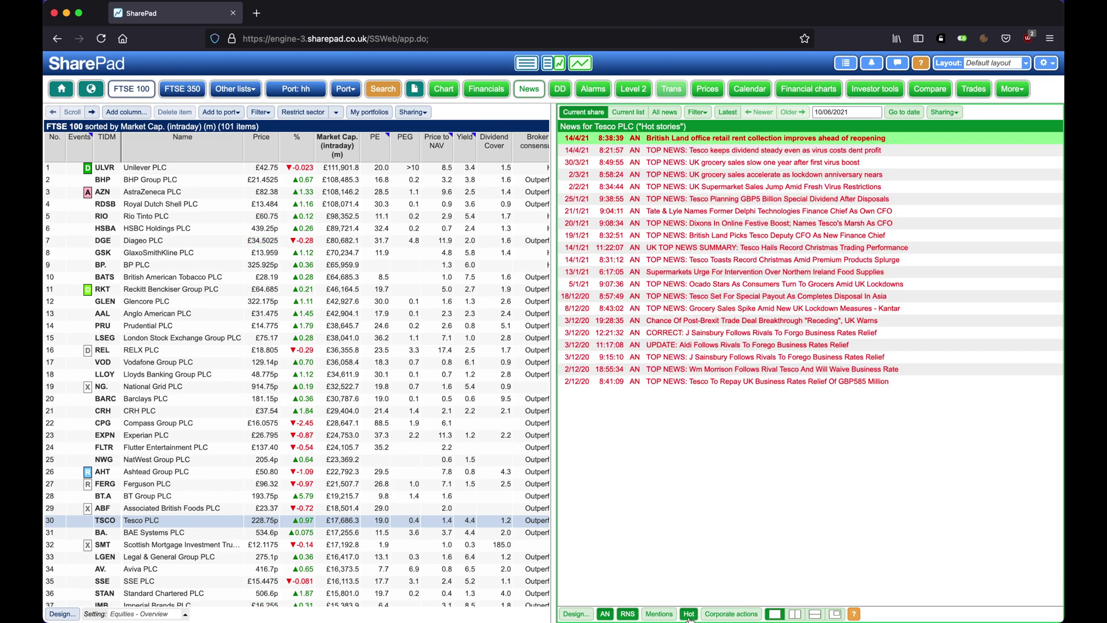
{"action": "left_click", "coordinate": [688, 614]}
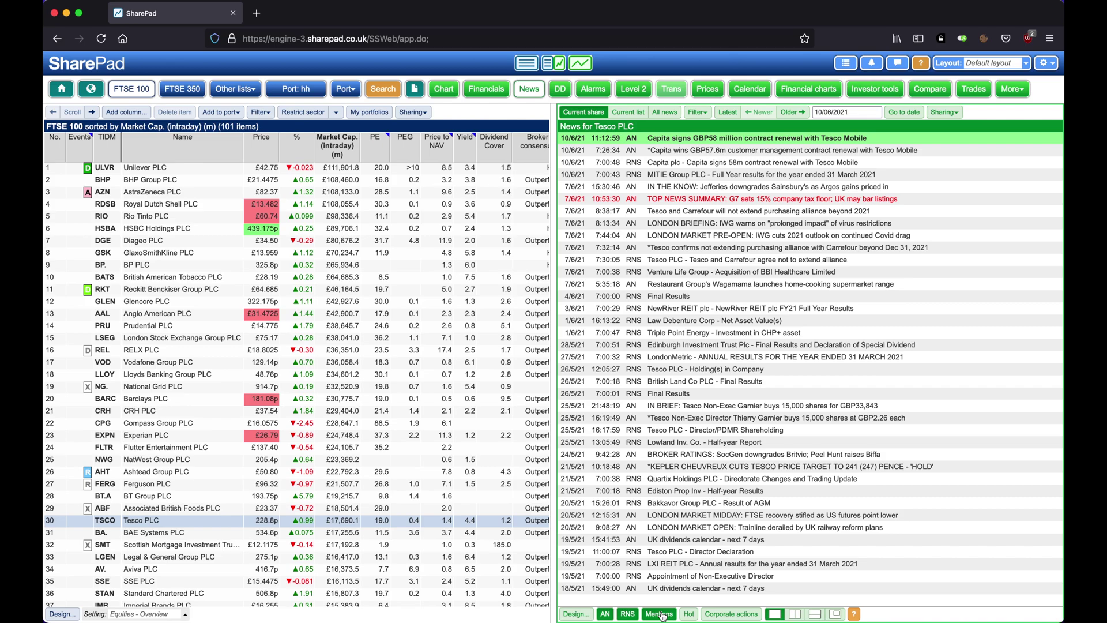
Turn off Mentions, read the 11/5/21 Director/PDMR Shareholding story, and return to headlines
{"action": "left_click", "coordinate": [659, 614]}
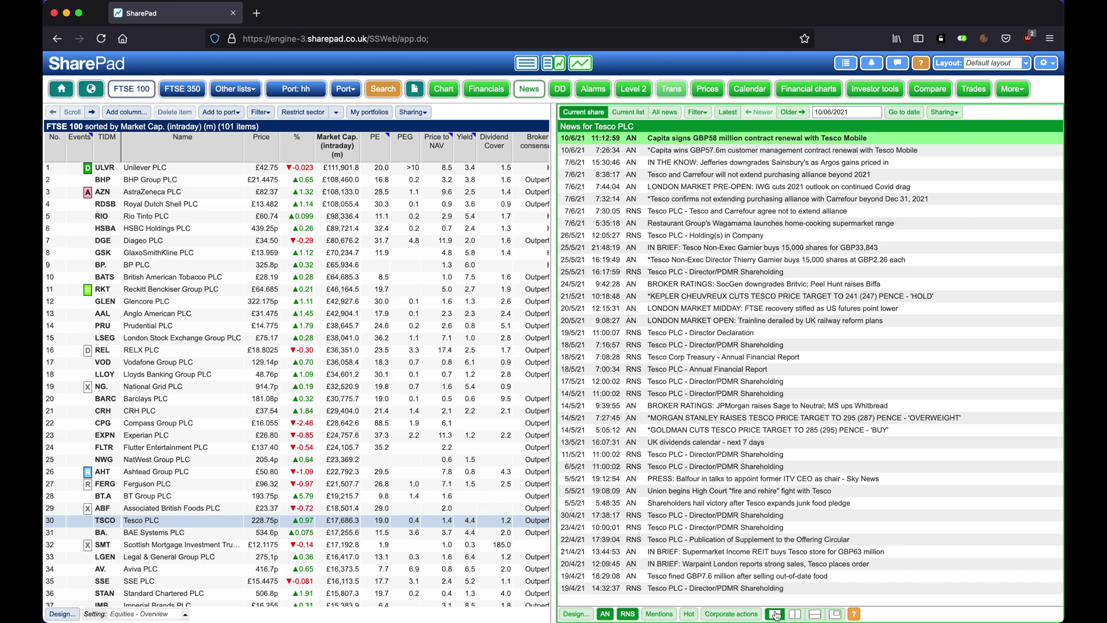
{"action": "left_click", "coordinate": [756, 456]}
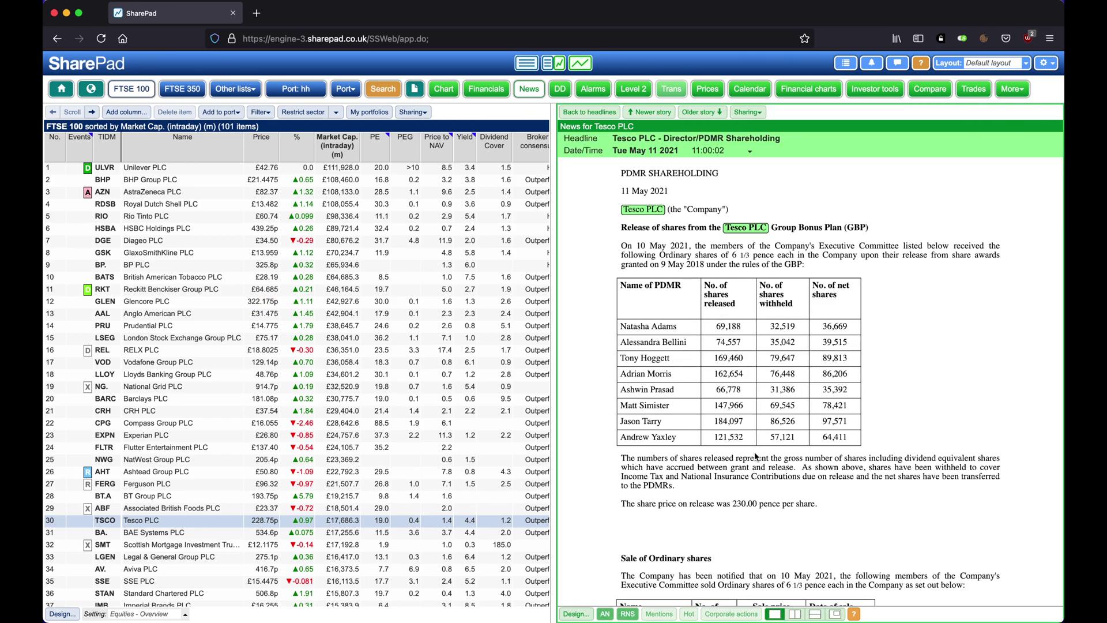
{"action": "scroll", "coordinate": [756, 455], "scroll_direction": "down", "scroll_amount": 5}
{"action": "scroll", "coordinate": [757, 455], "scroll_direction": "up", "scroll_amount": 5}
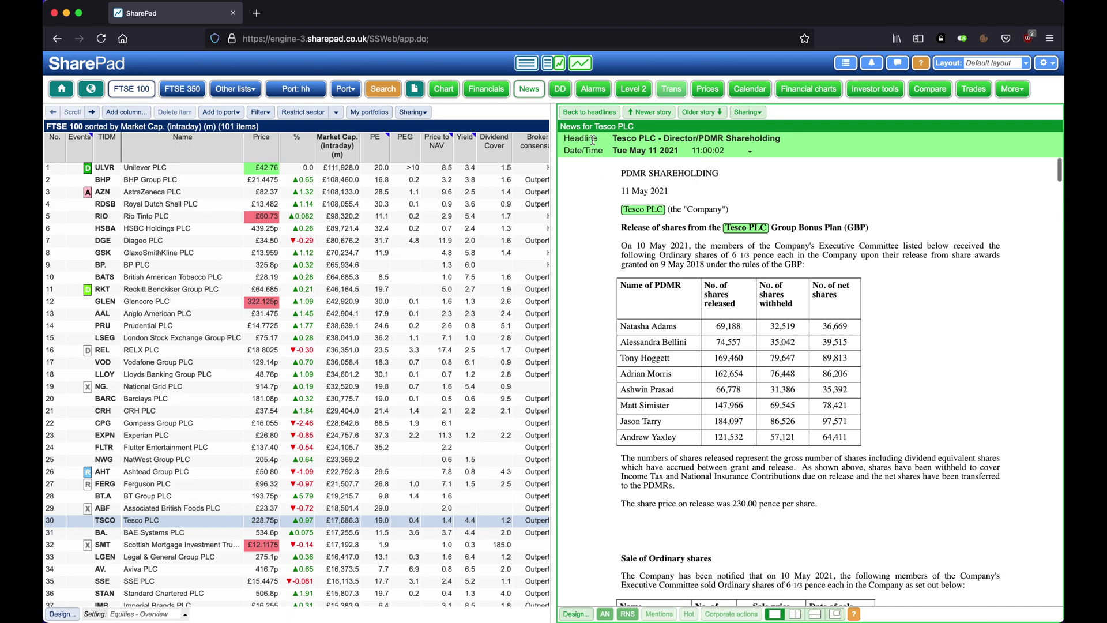
{"action": "left_click", "coordinate": [591, 113]}
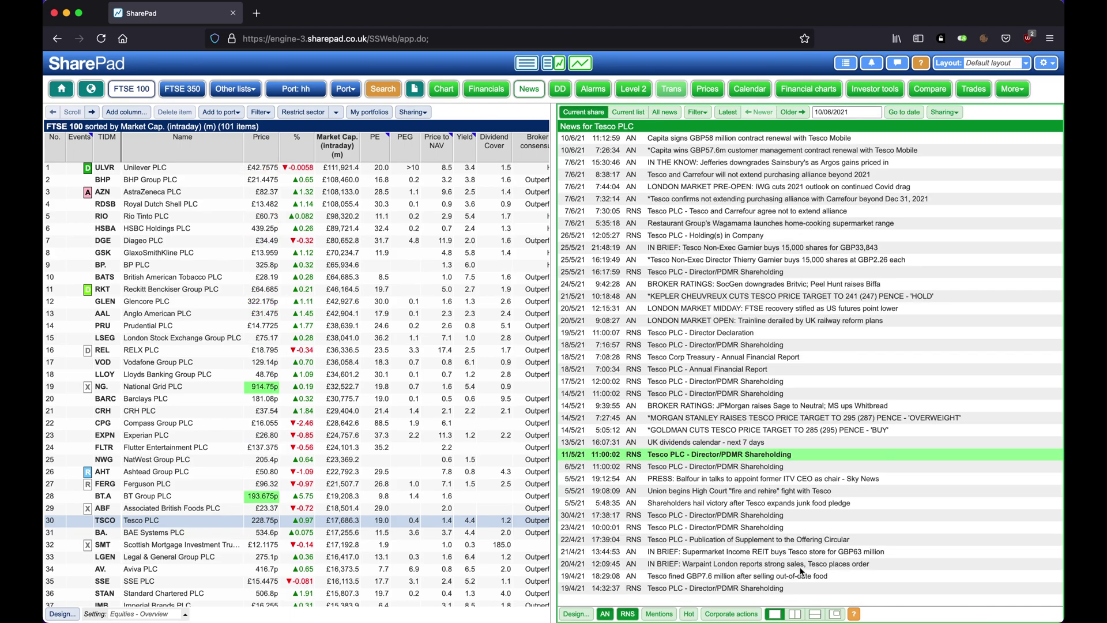
Use the stacked preview layout; preview two 18 May stories, then the Morgan Stanley and Goldman stories
{"action": "left_click", "coordinate": [794, 614]}
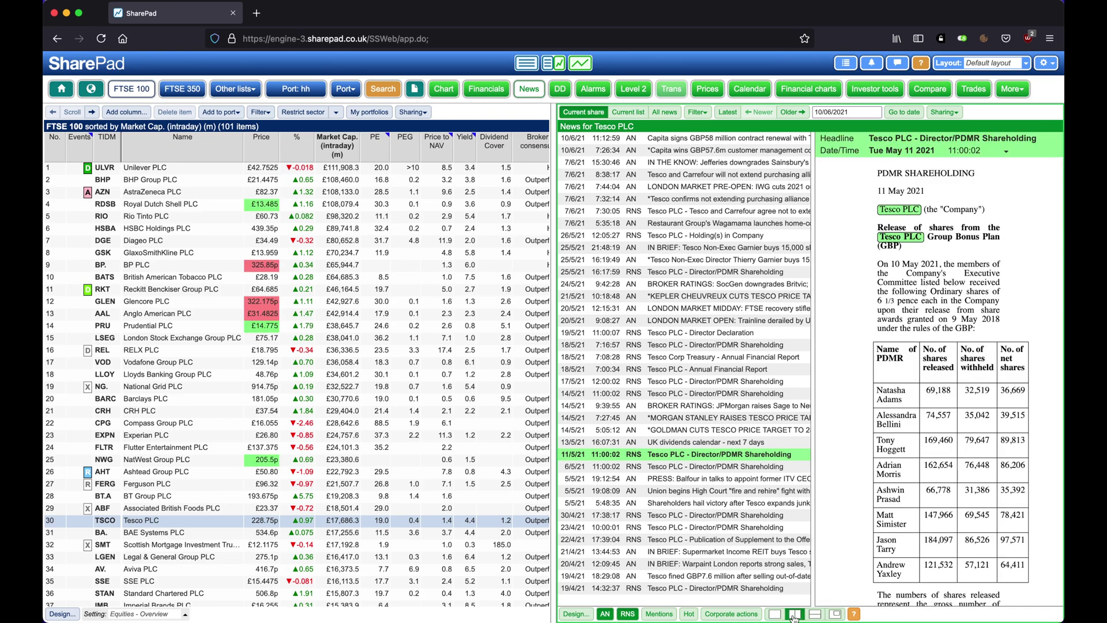
{"action": "left_click", "coordinate": [815, 613]}
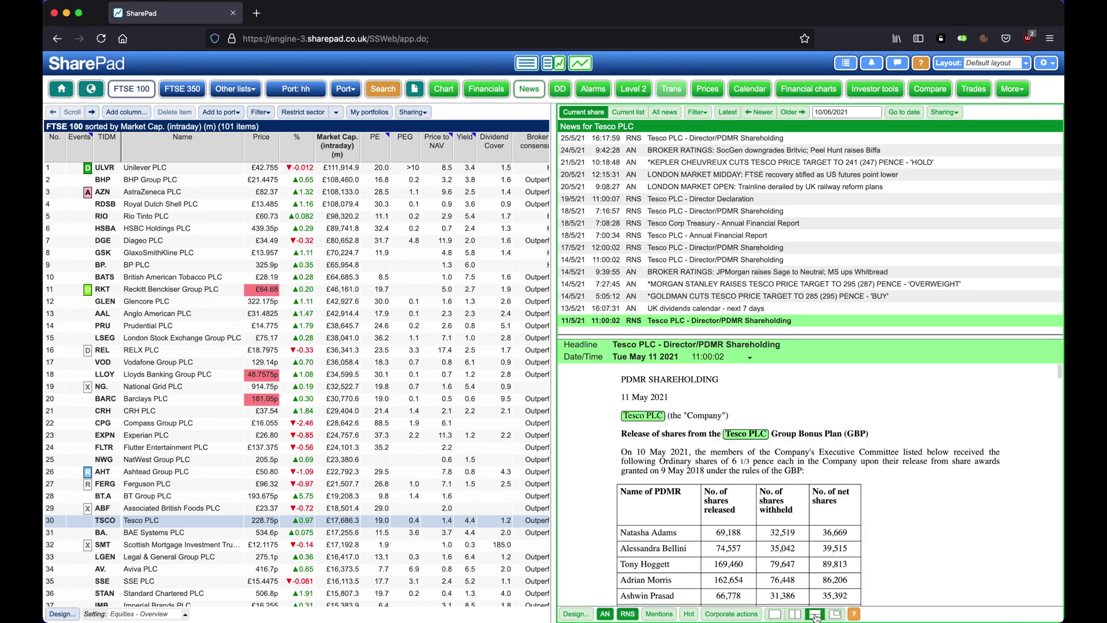
{"action": "left_click", "coordinate": [795, 210]}
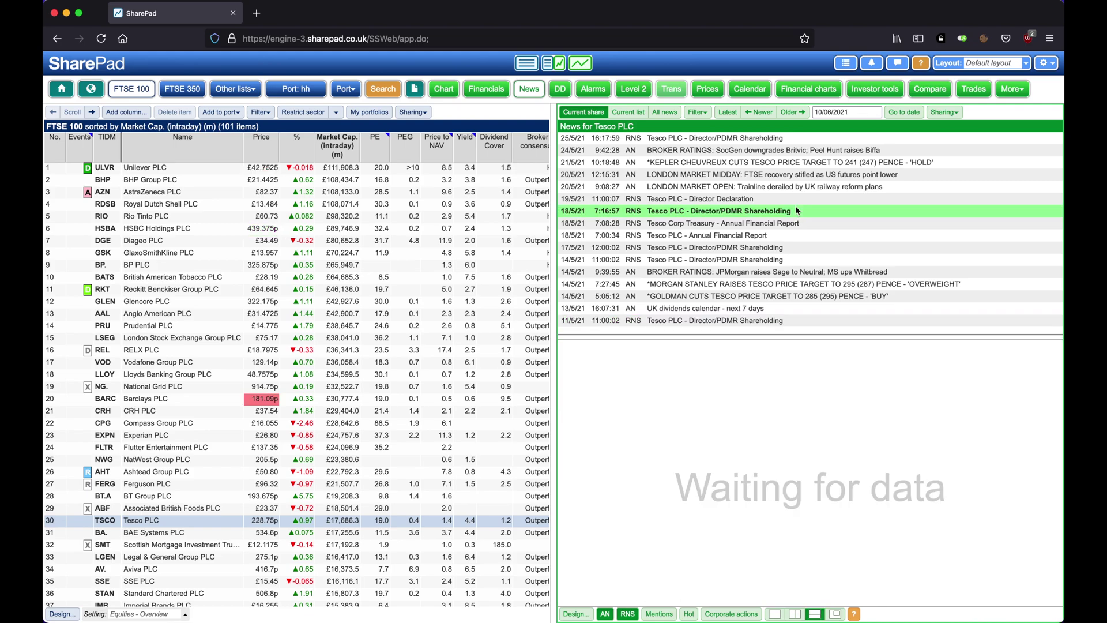
{"action": "left_click", "coordinate": [798, 235]}
{"action": "left_click", "coordinate": [790, 283]}
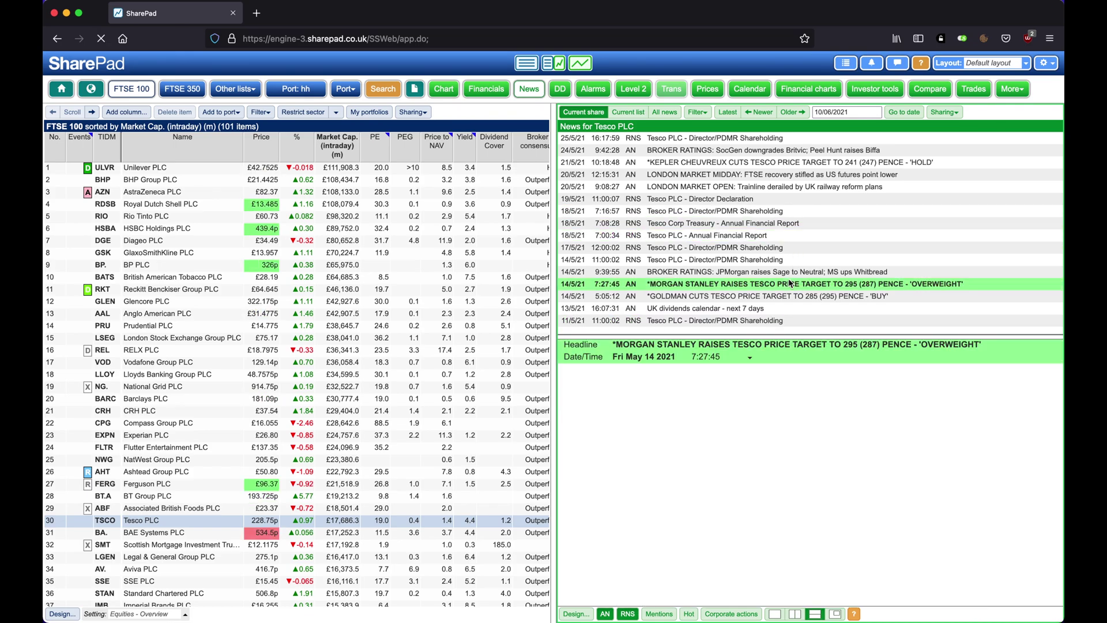
{"action": "left_click", "coordinate": [788, 295]}
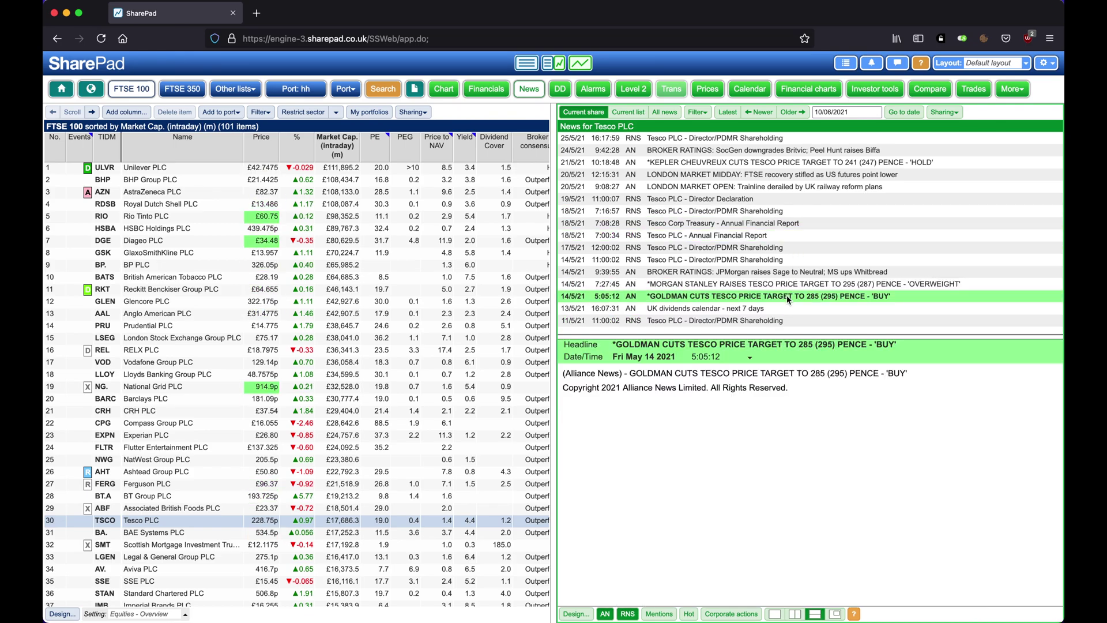
Use the full-list layout, then read the 5 May Balfour Beatty ITV chair story in a pop-up and close it
{"action": "left_click", "coordinate": [836, 614]}
{"action": "double_click", "coordinate": [839, 345]}
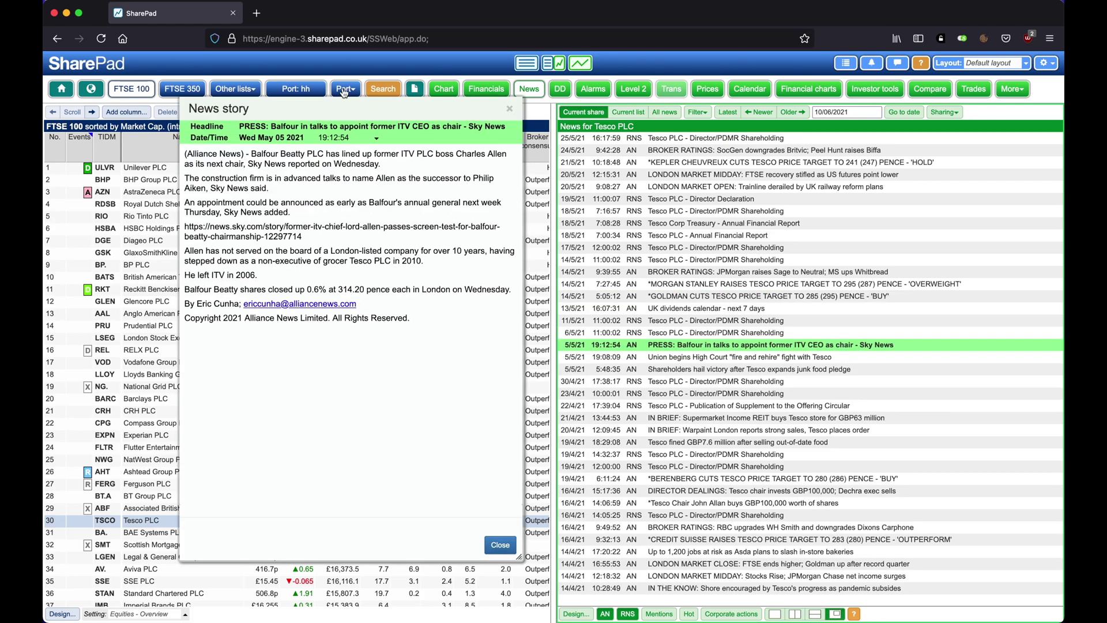
{"action": "mouse_move", "coordinate": [325, 104]}
{"action": "left_mouse_down"}
{"action": "mouse_move", "coordinate": [350, 108]}
{"action": "mouse_move", "coordinate": [340, 98]}
{"action": "left_mouse_up"}
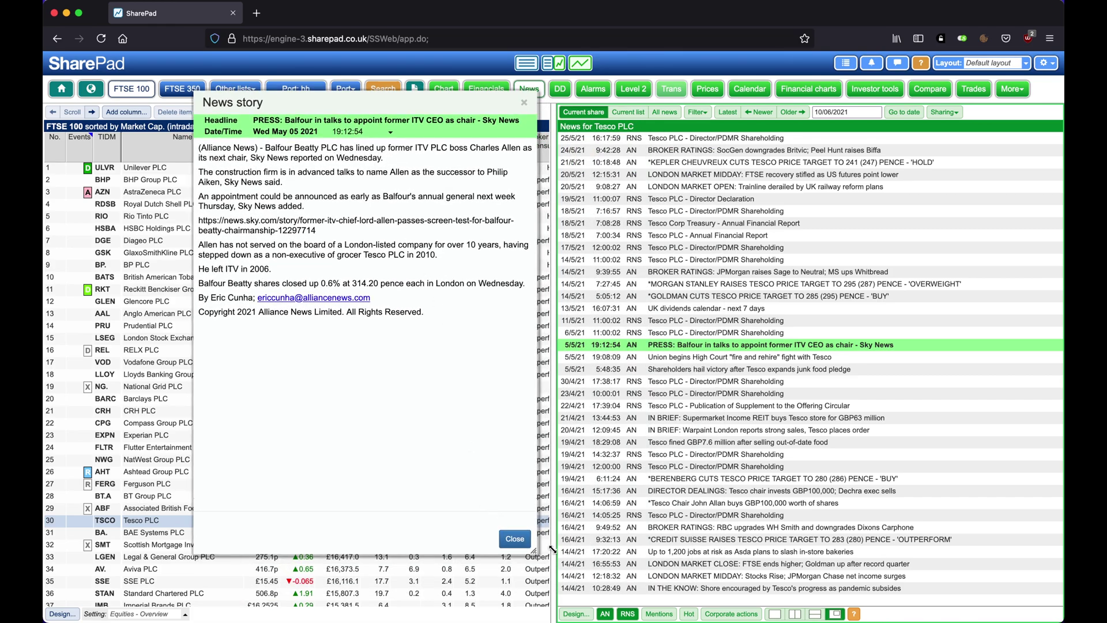
{"action": "mouse_move", "coordinate": [536, 555]}
{"action": "left_mouse_down"}
{"action": "mouse_move", "coordinate": [702, 540]}
{"action": "mouse_move", "coordinate": [536, 370]}
{"action": "left_mouse_up"}
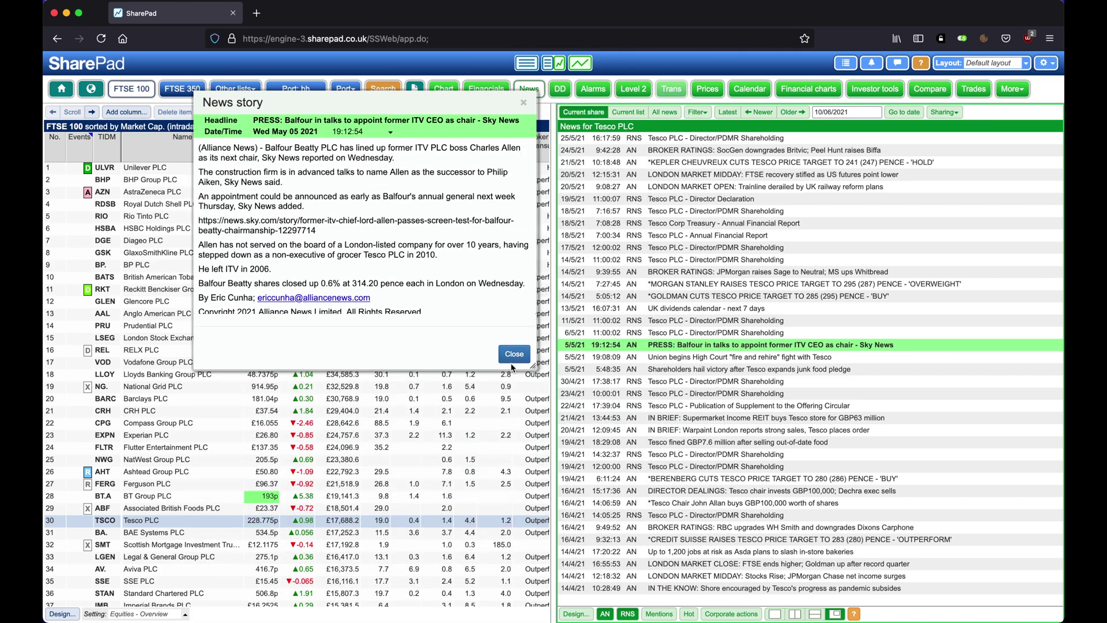
{"action": "left_click", "coordinate": [514, 355]}
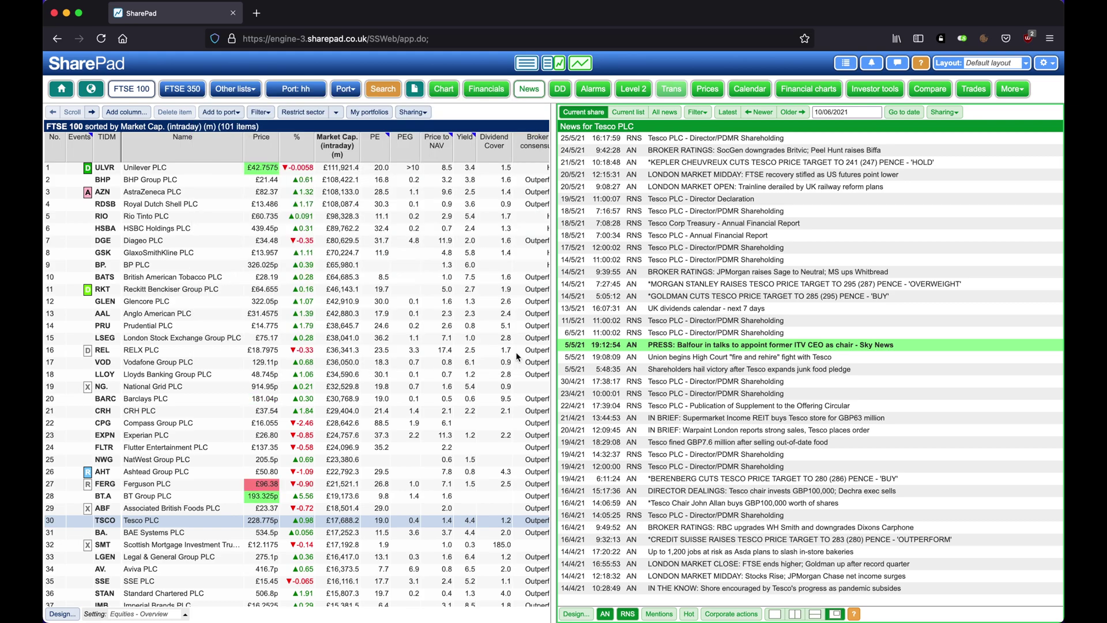
Page back twice through older headlines, then jump the feed to 18 June 2015
{"action": "left_click", "coordinate": [779, 112]}
{"action": "left_click", "coordinate": [778, 113]}
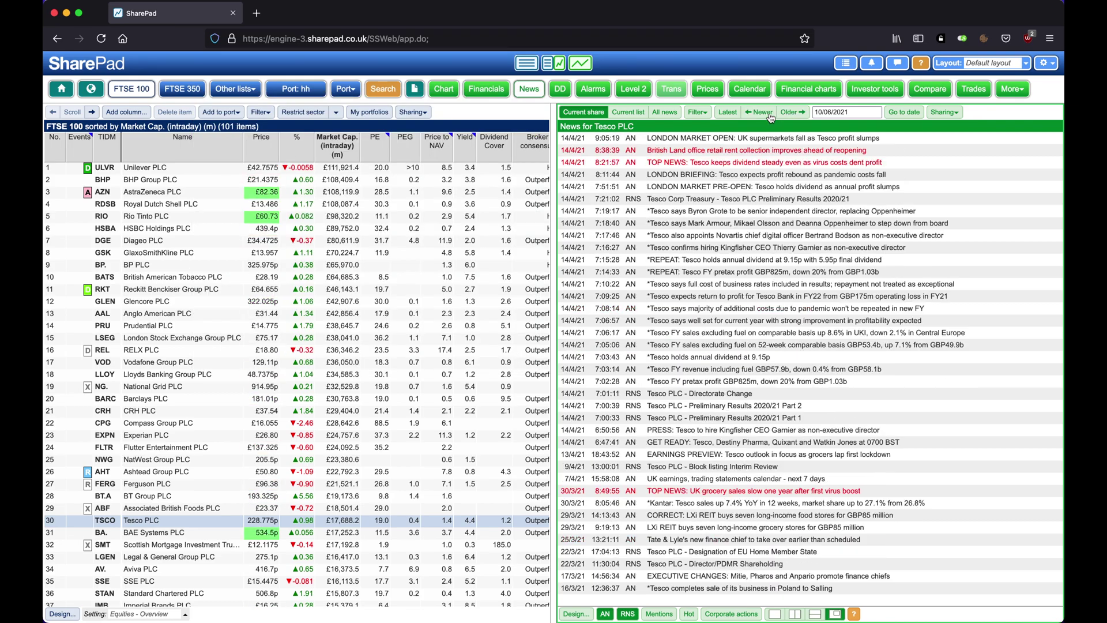
{"action": "left_click", "coordinate": [850, 112]}
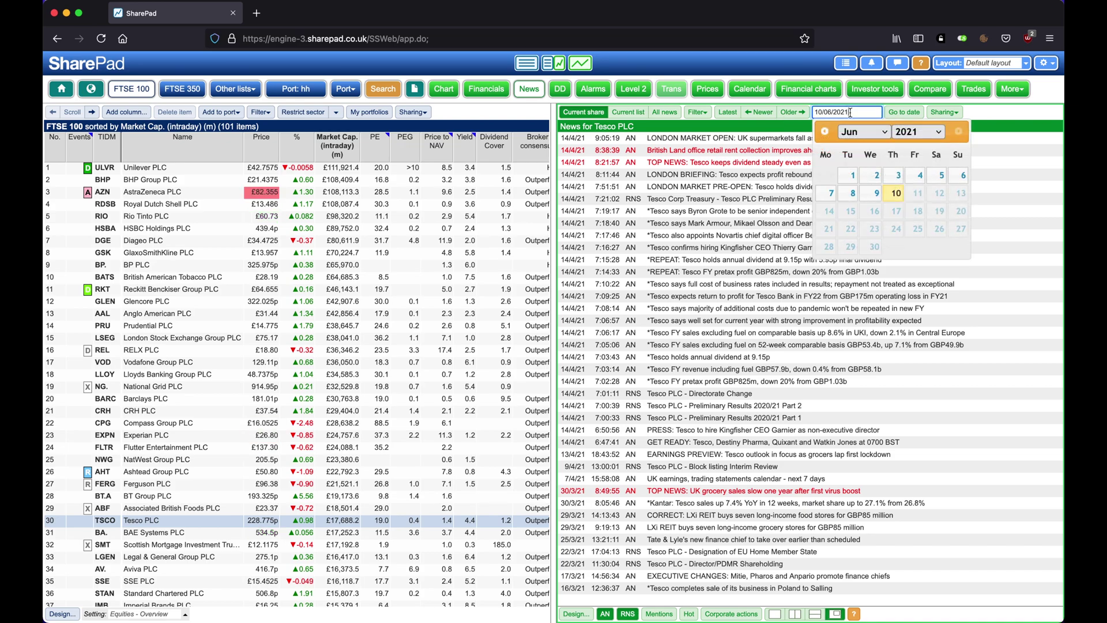
{"action": "left_click", "coordinate": [917, 132]}
{"action": "left_click", "coordinate": [916, 200]}
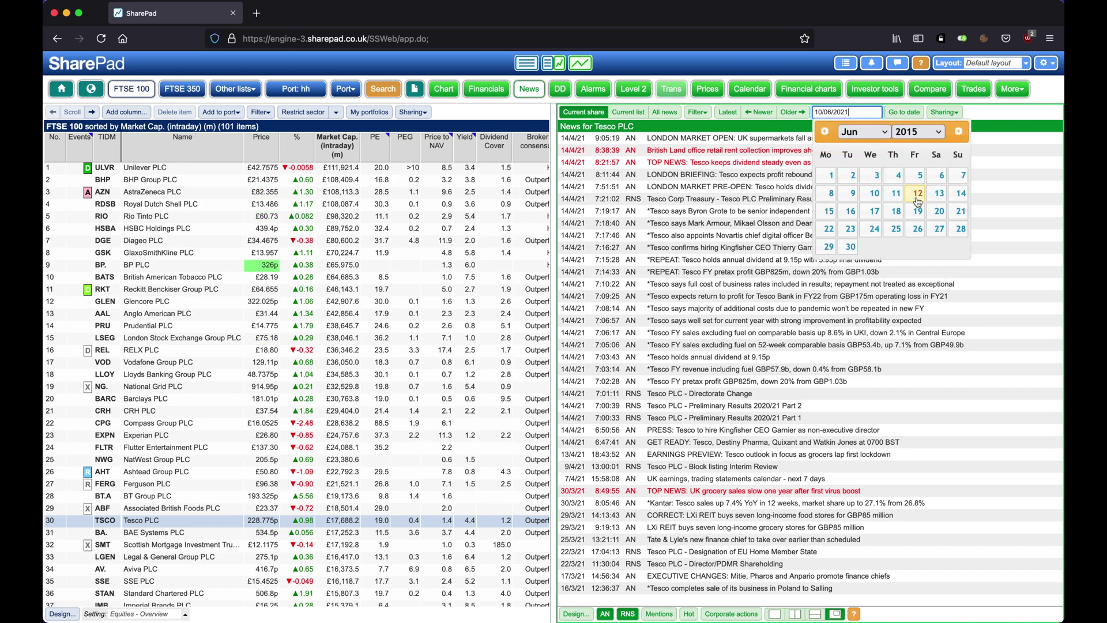
{"action": "left_click", "coordinate": [892, 212]}
{"action": "left_click", "coordinate": [905, 113]}
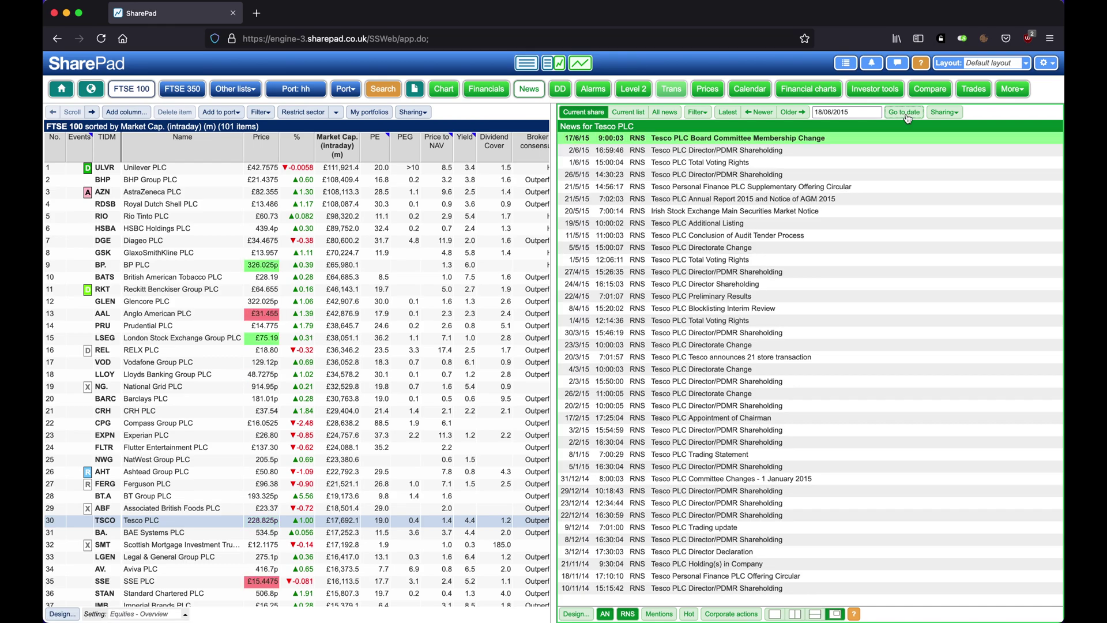
Open a printable copy of the 17/6/15 Board Committee Membership Change story
{"action": "left_click", "coordinate": [896, 139]}
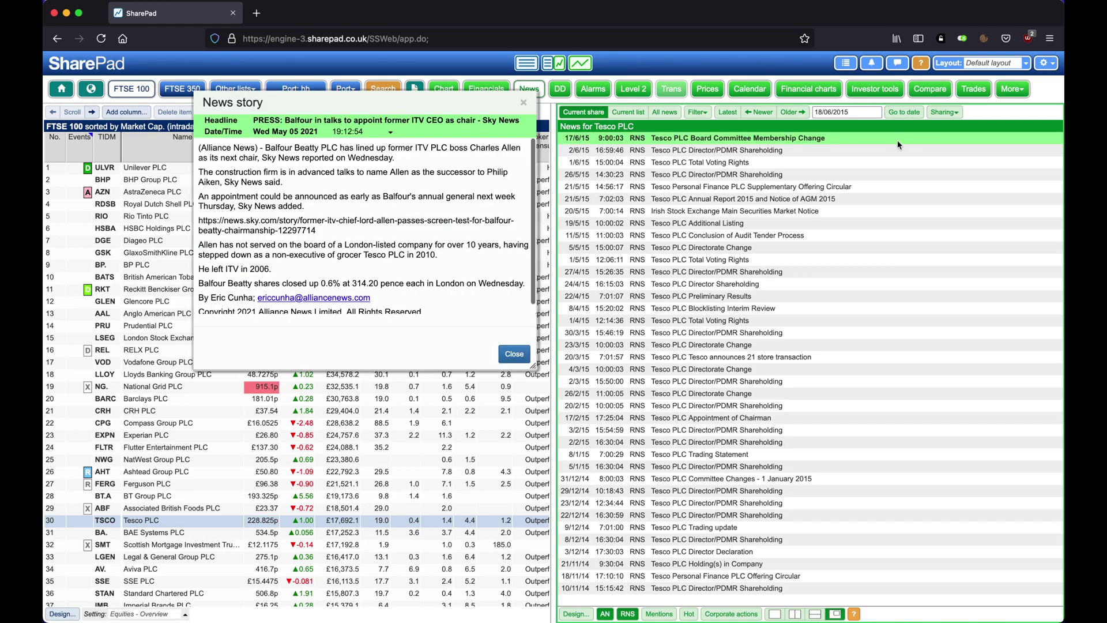
{"action": "left_click", "coordinate": [940, 113]}
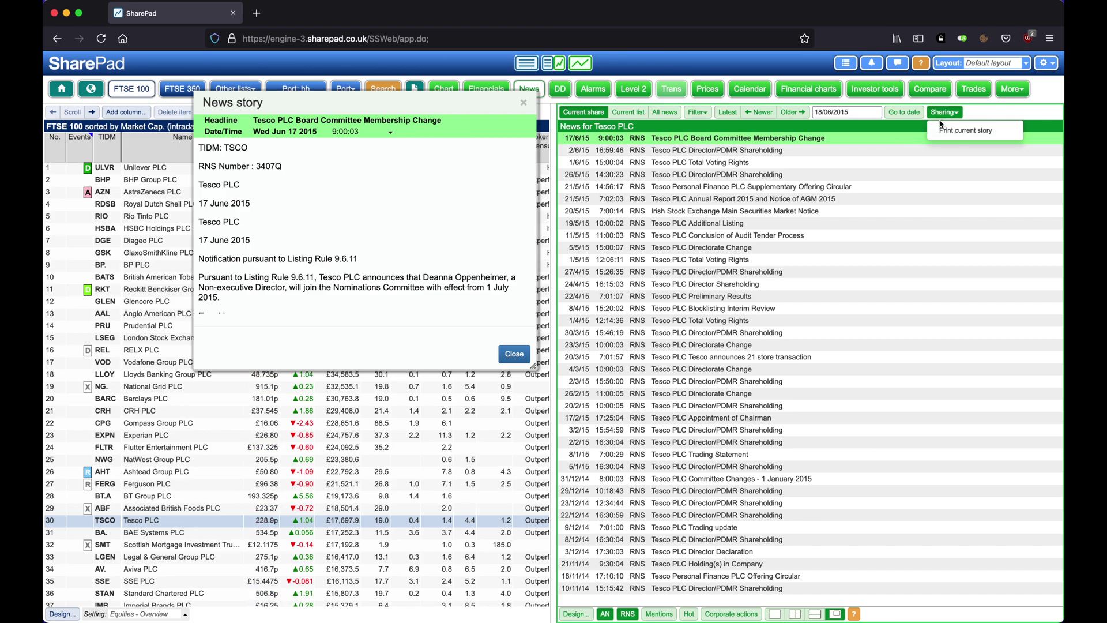
{"action": "left_click", "coordinate": [941, 131]}
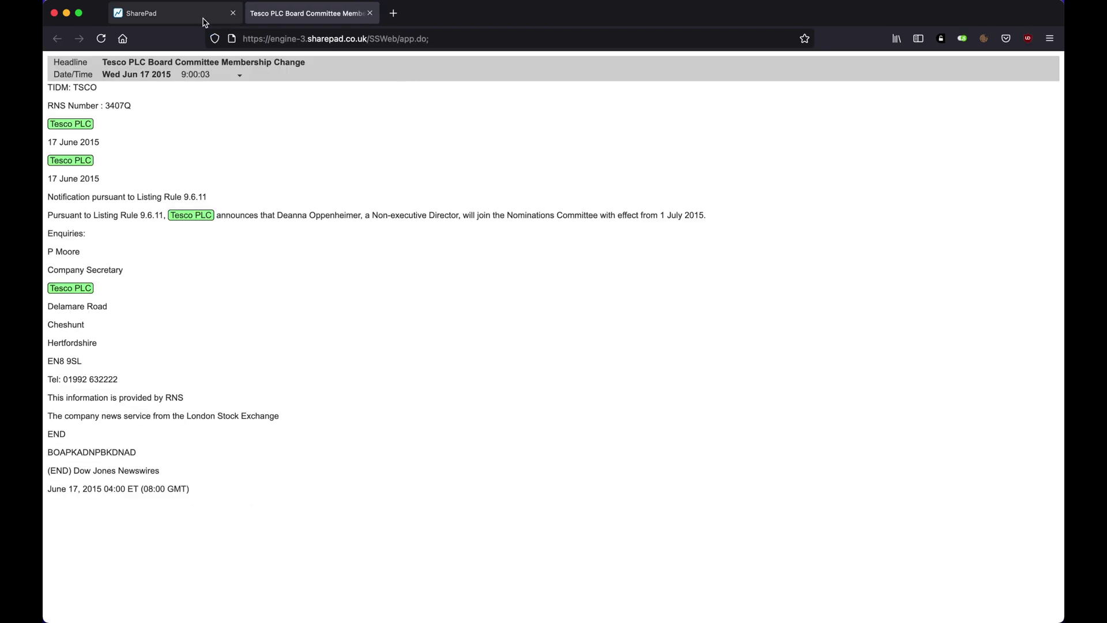
Back in SharePad, close the story window and show the latest Tesco headlines
{"action": "left_click", "coordinate": [139, 13]}
{"action": "left_click", "coordinate": [513, 354]}
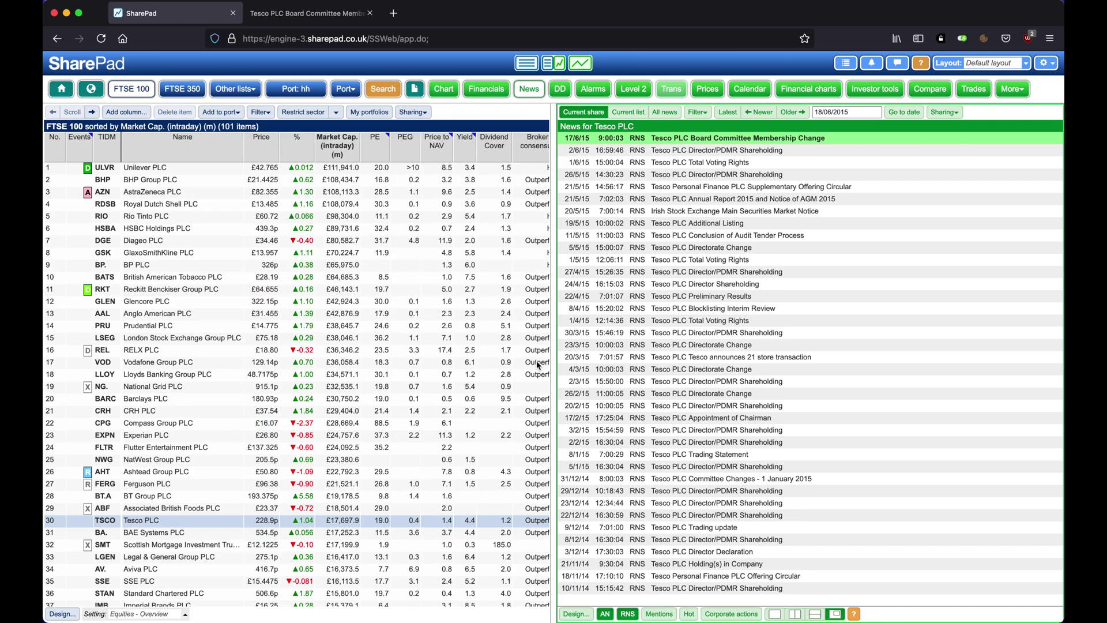
{"action": "left_click", "coordinate": [729, 114]}
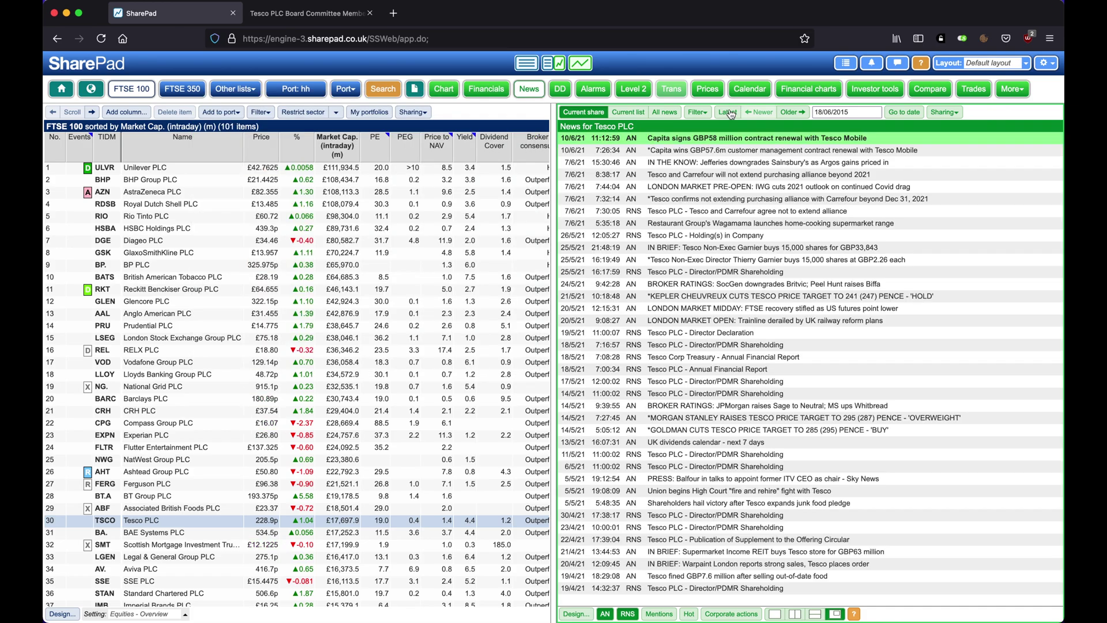